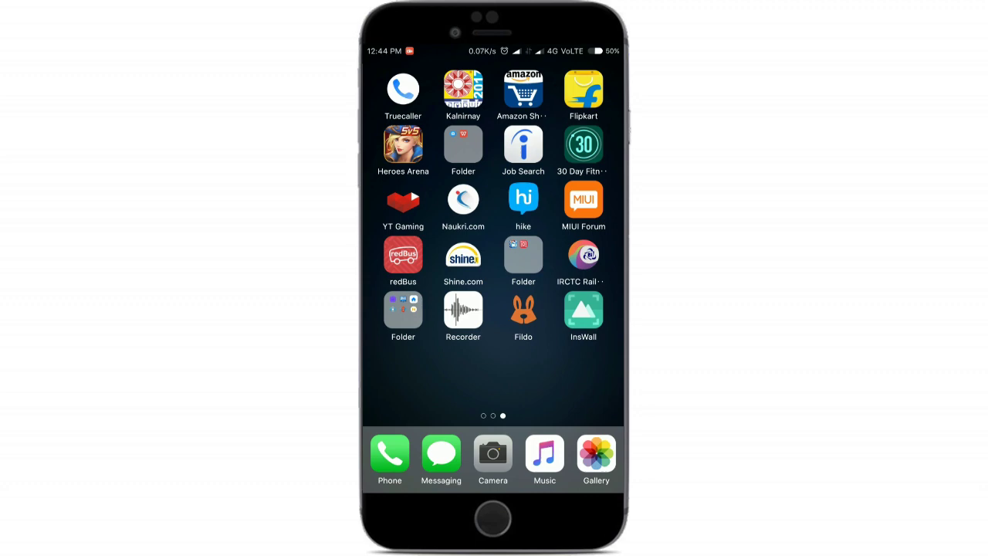
Swipe across the home screen pages and launch the MIUI Forum app
left_click_drag(528, 354, 609, 354)
left_click_drag(550, 354, 474, 354)
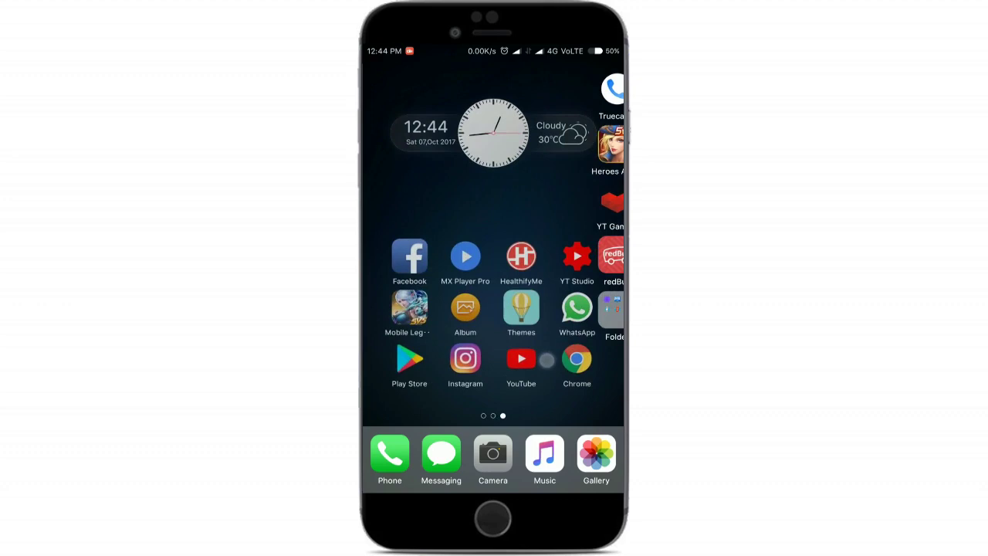
left_click_drag(559, 352, 432, 353)
left_click(584, 199)
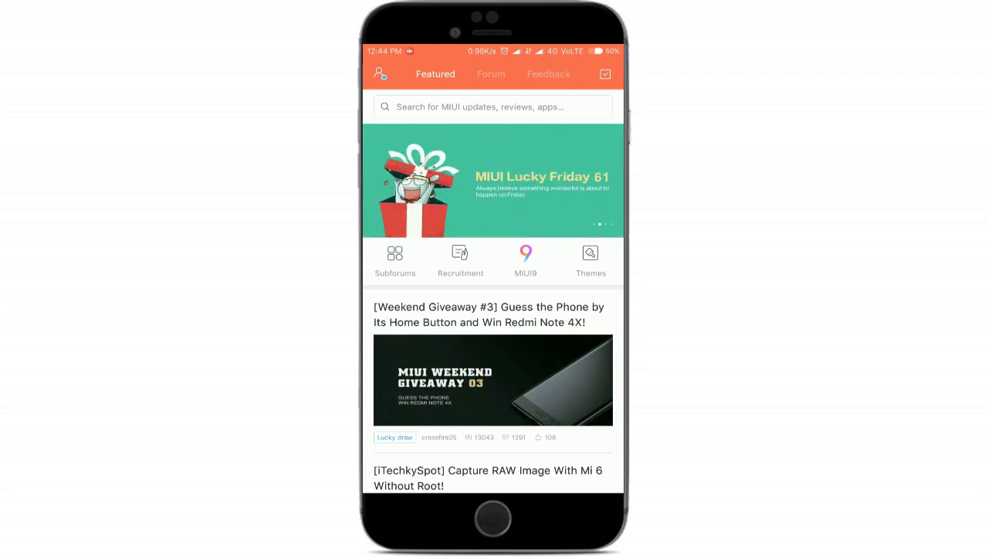
Go to the Forum section's Themes subforum and browse its post list
left_click(490, 73)
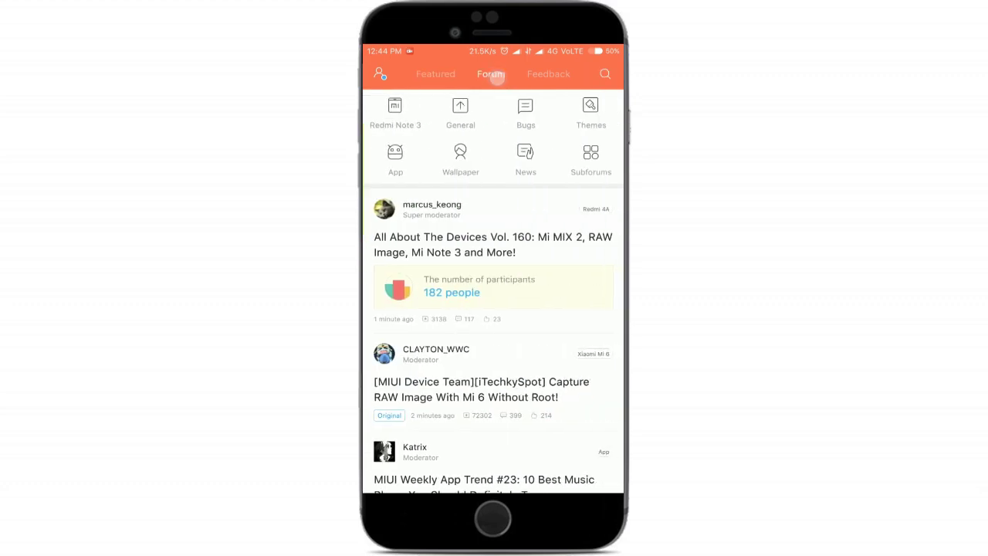
left_click(590, 112)
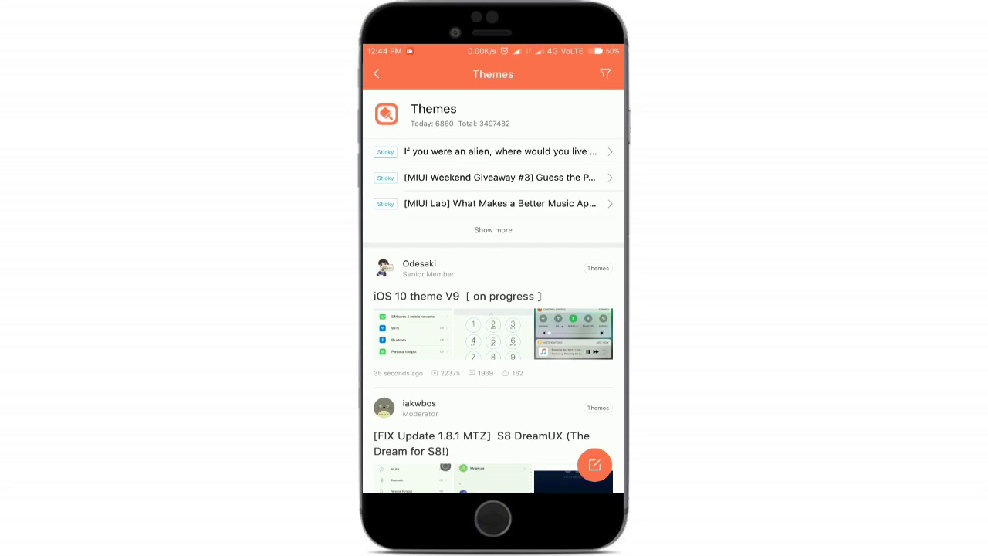
scroll(493, 291, "down", 5)
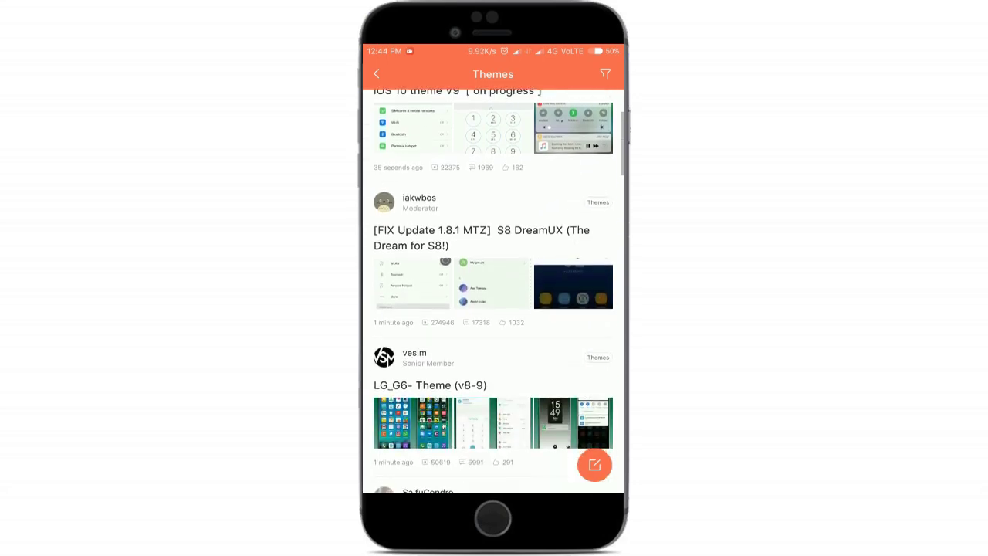
scroll(494, 291, "down", 5)
scroll(592, 181, "up", 10)
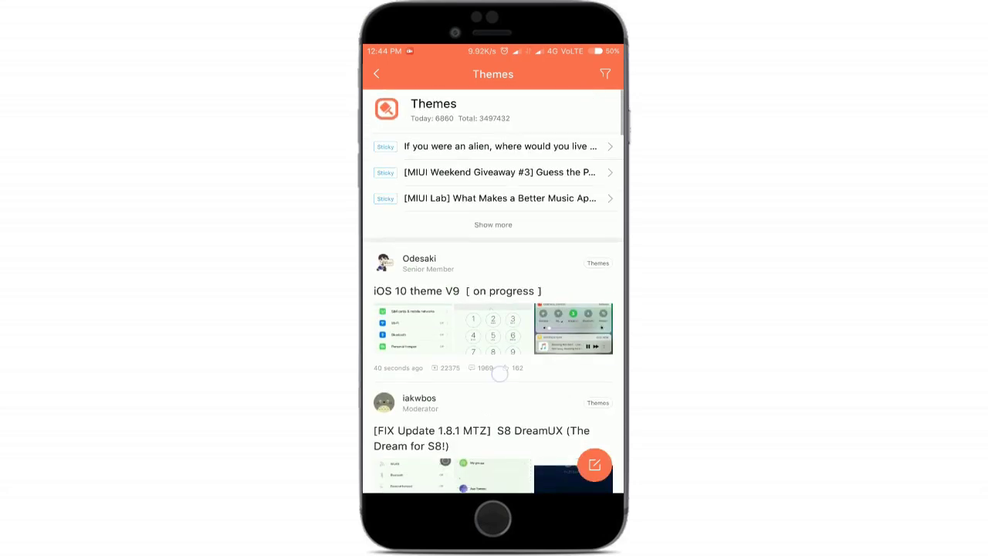
scroll(499, 370, "down", 5)
scroll(494, 291, "down", 5)
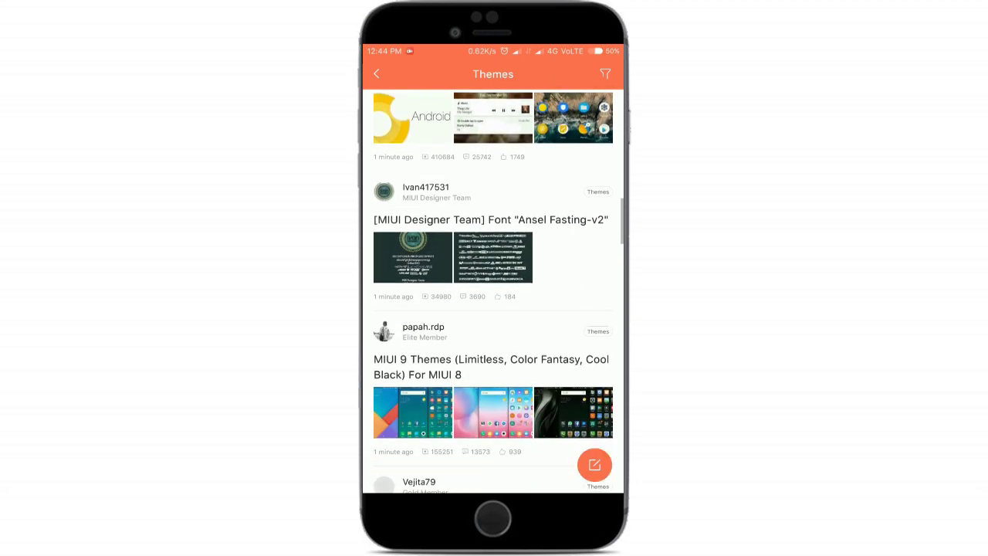
scroll(493, 291, "down", 5)
scroll(493, 291, "up", 10)
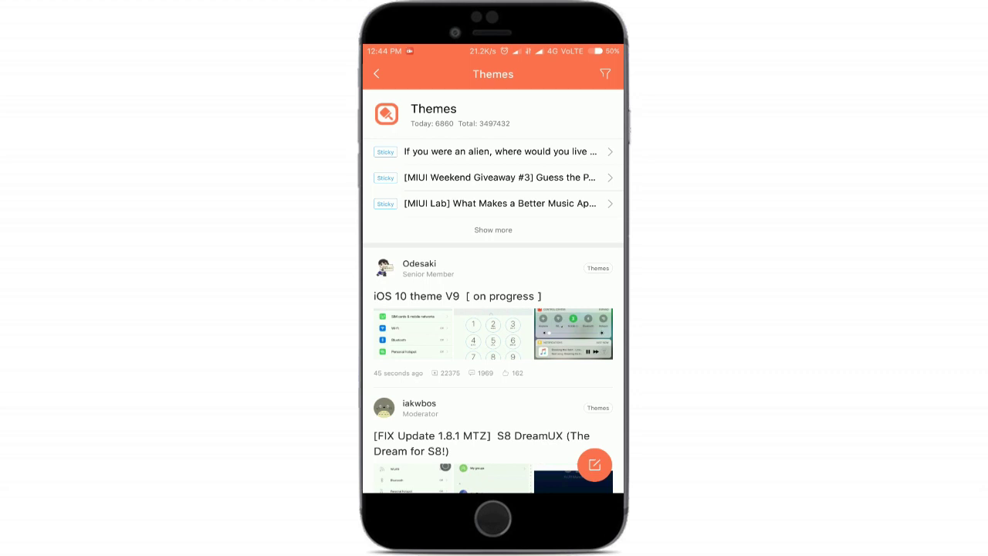
Look through the iOS 10 theme V9 thread, then return to the Themes list
left_click(515, 341)
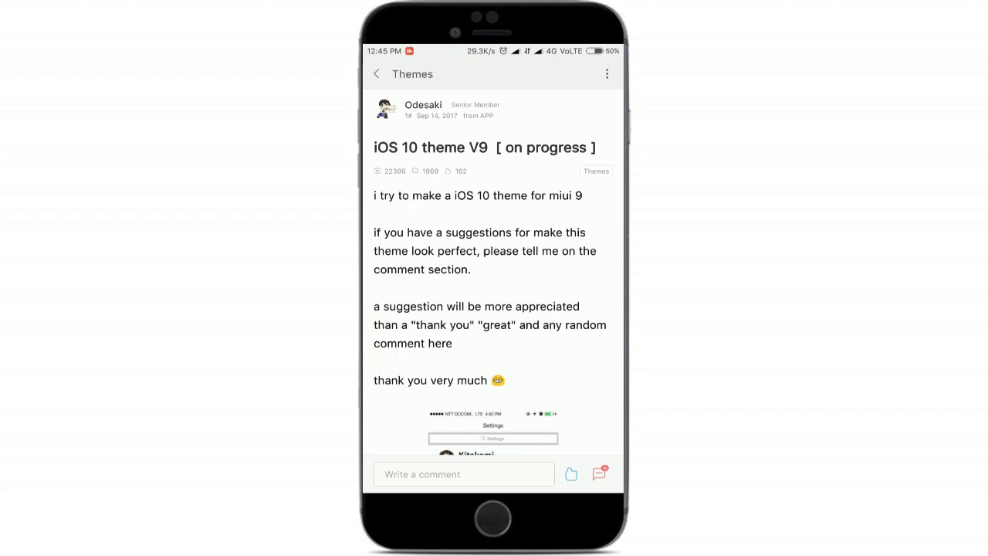
scroll(493, 270, "down", 10)
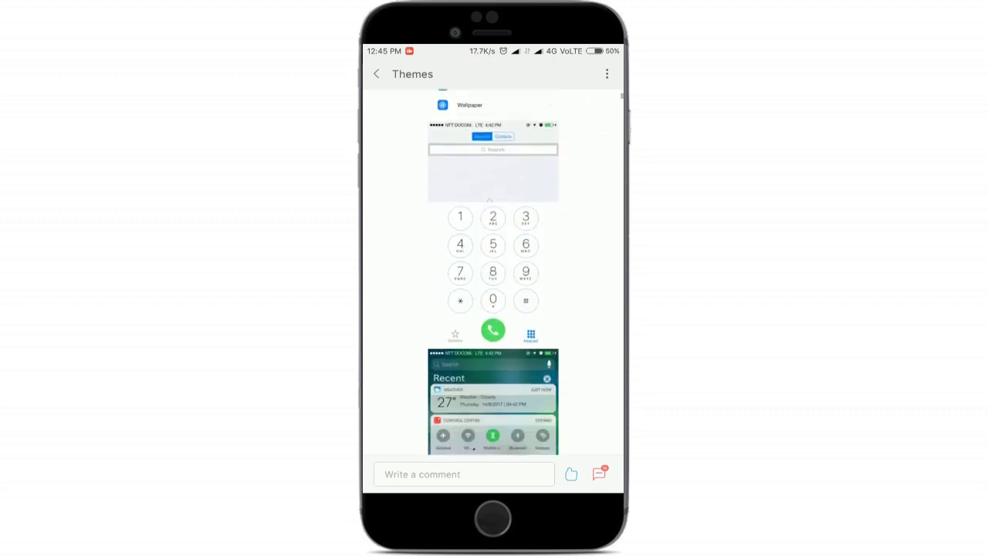
scroll(594, 293, "down", 5)
scroll(587, 386, "down", 3)
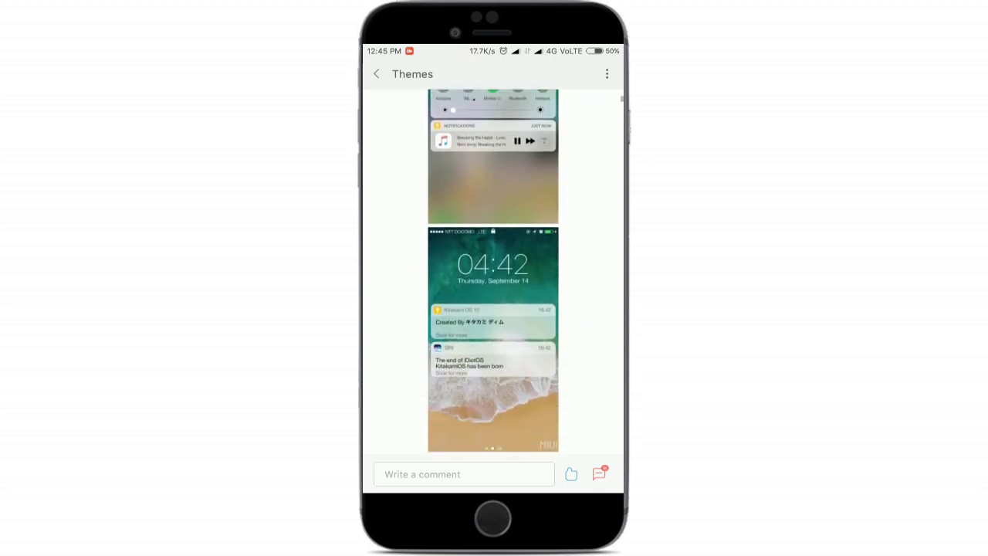
left_click(376, 74)
Scroll down the Themes list to Vejita79's MI MIX 2 OREO VERSION post
scroll(492, 293, "down", 3)
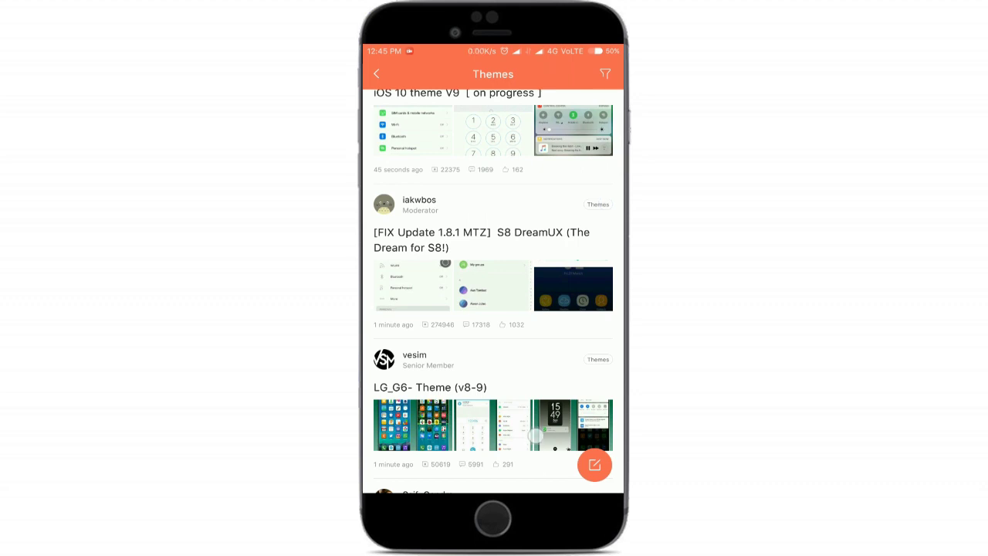
scroll(534, 386, "down", 3)
scroll(609, 270, "down", 3)
scroll(545, 385, "down", 1)
scroll(614, 270, "down", 4)
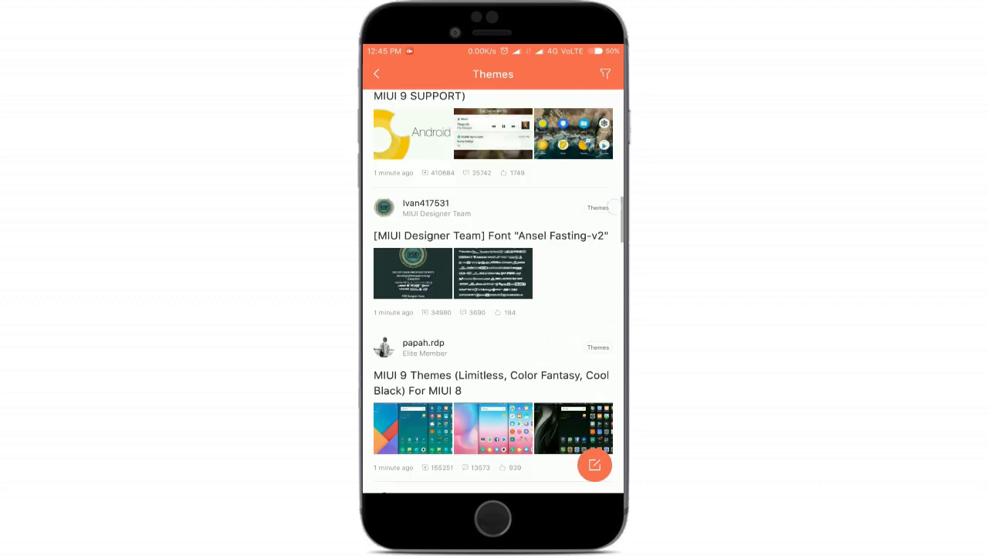
scroll(494, 309, "down", 3)
scroll(578, 335, "down", 2)
scroll(578, 335, "down", 1)
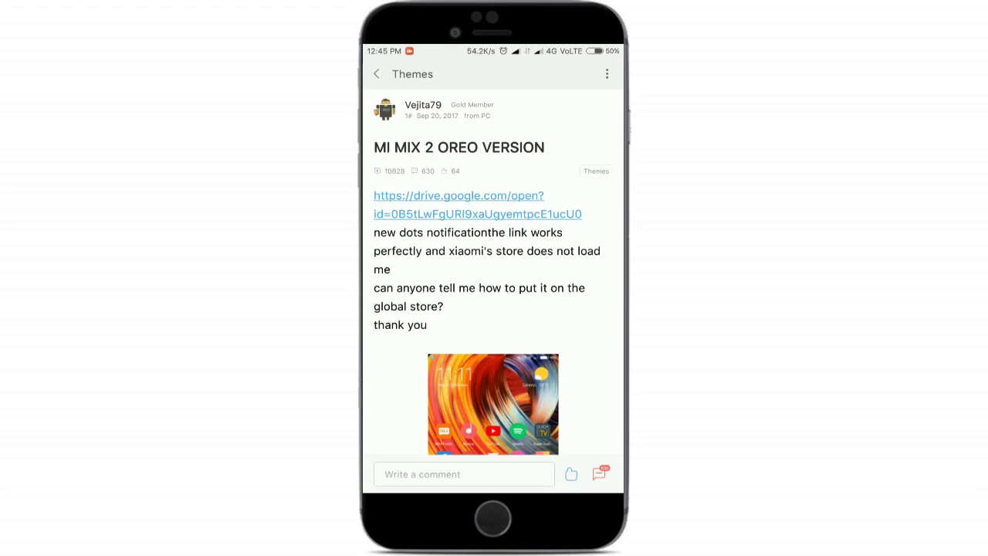
Scroll through the MI MIX 2 OREO VERSION thread and its replies
scroll(493, 347, "down", 15)
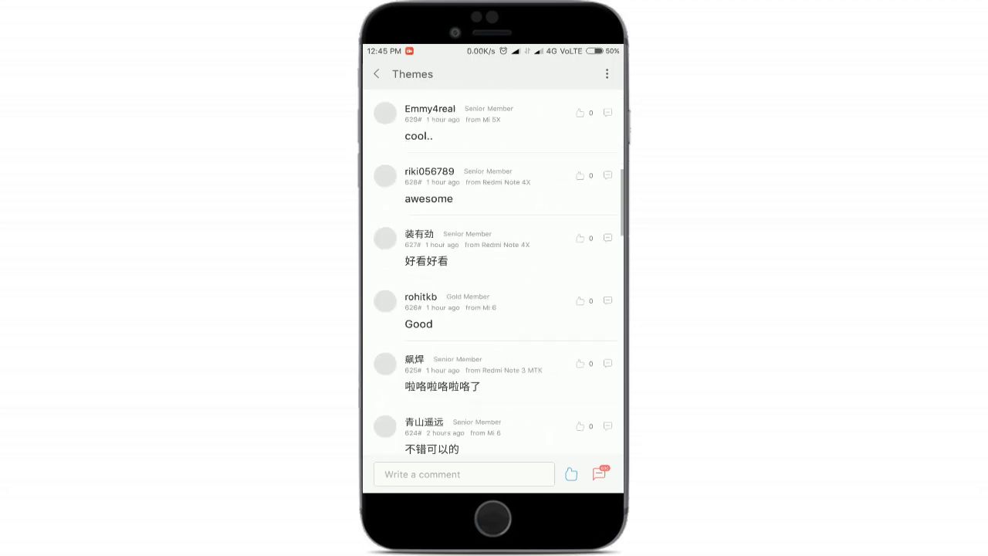
scroll(559, 435, "up", 2)
scroll(560, 435, "up", 3)
scroll(523, 447, "up", 3)
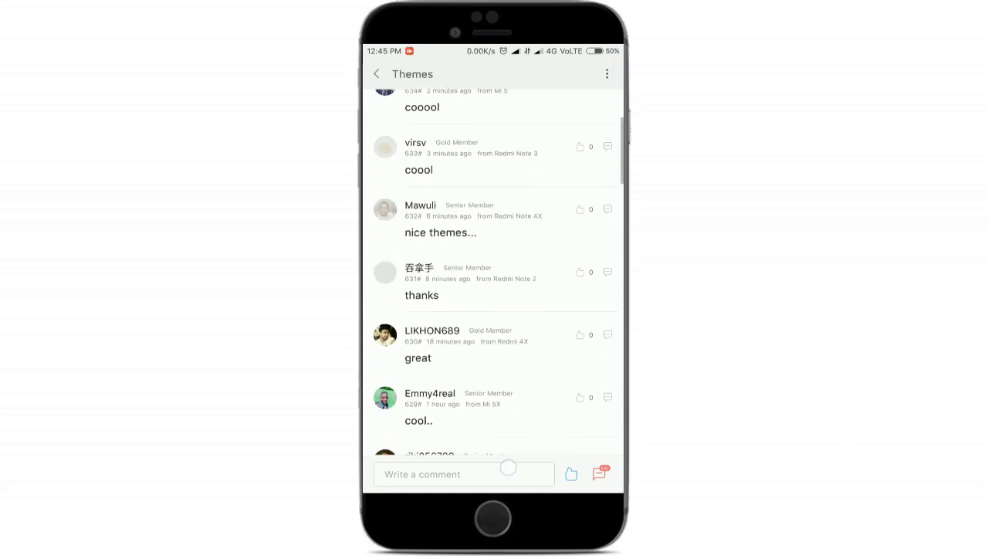
scroll(507, 465, "up", 2)
scroll(500, 475, "up", 3)
scroll(540, 309, "down", 5)
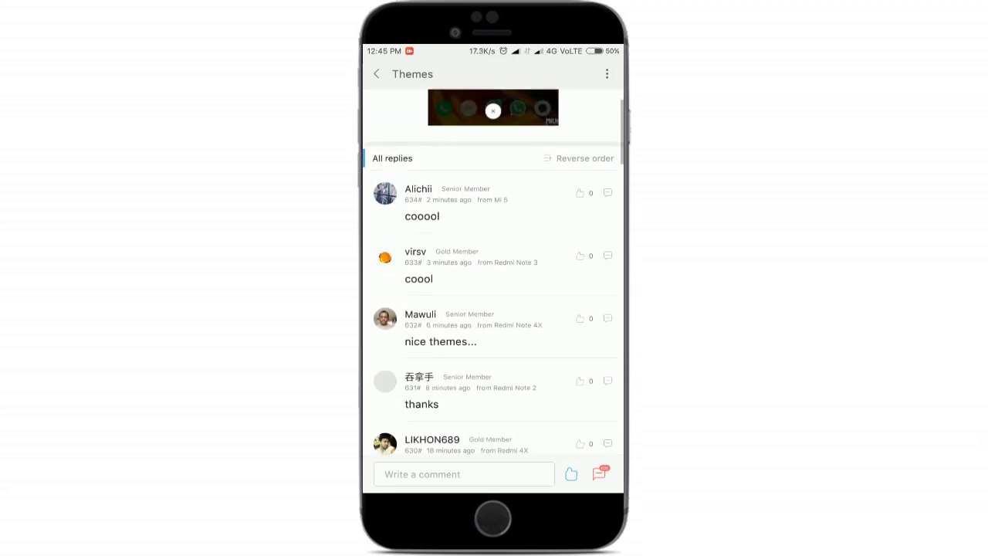
Post the comment 'thanks you' on the MI MIX 2 OREO VERSION thread
left_click(463, 472)
type("t")
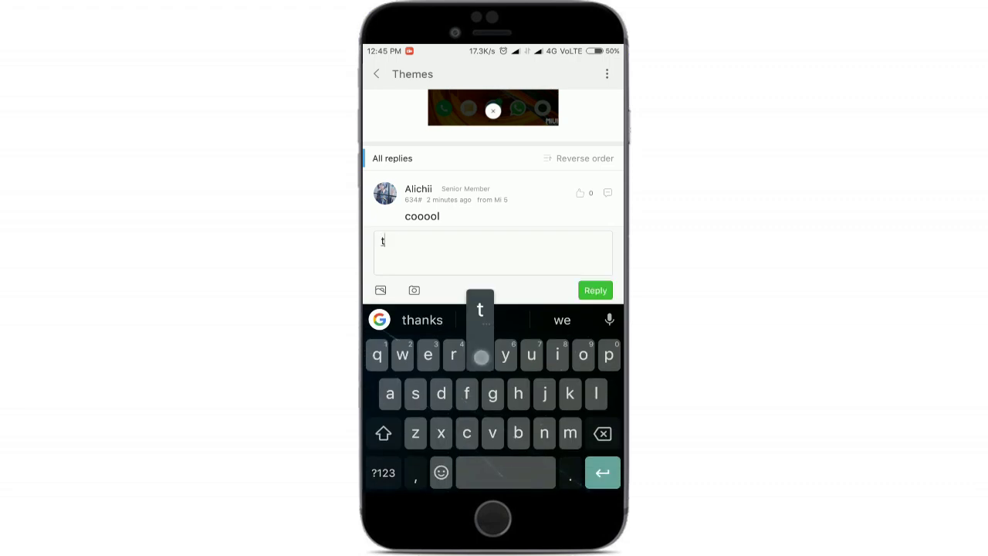
type("ha")
left_click(562, 320)
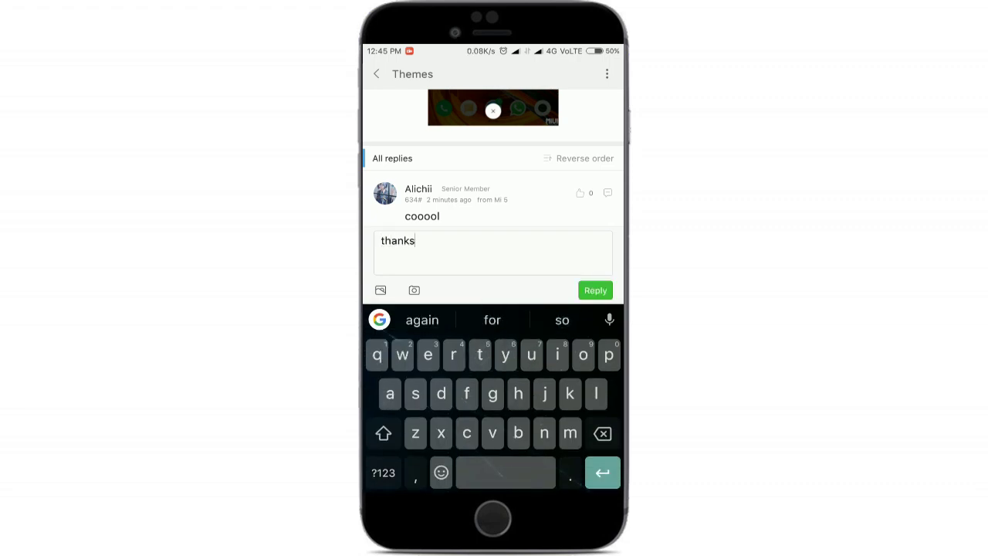
type("y")
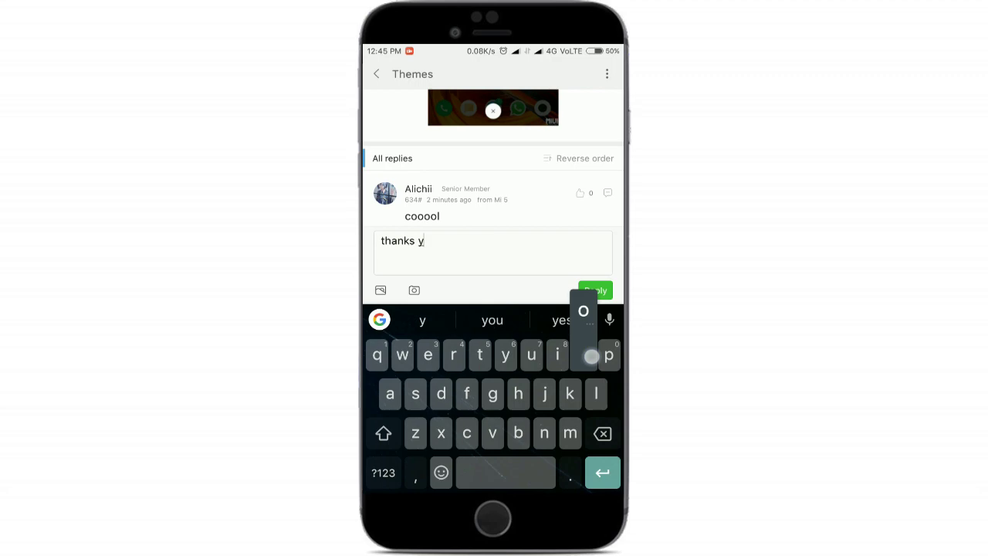
type("ou")
left_click(598, 296)
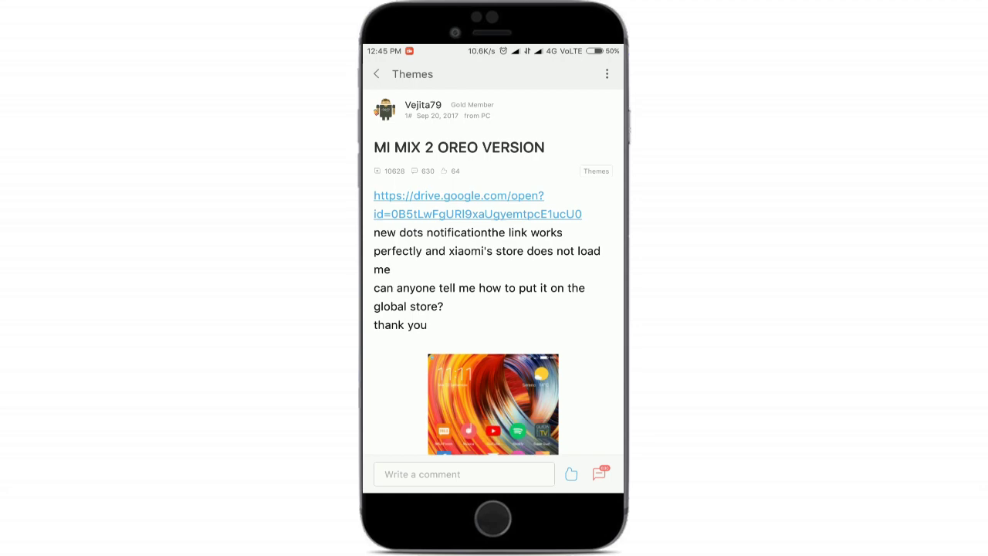
Download Limitless 2.0.mtz from Google Drive and check its progress in notifications
left_click_drag(559, 70, 557, 186)
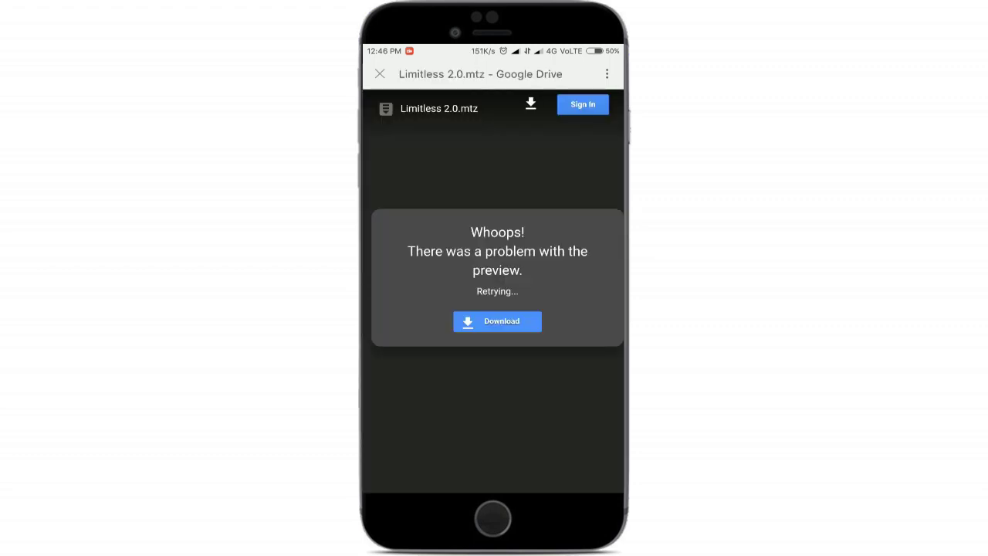
left_click(530, 104)
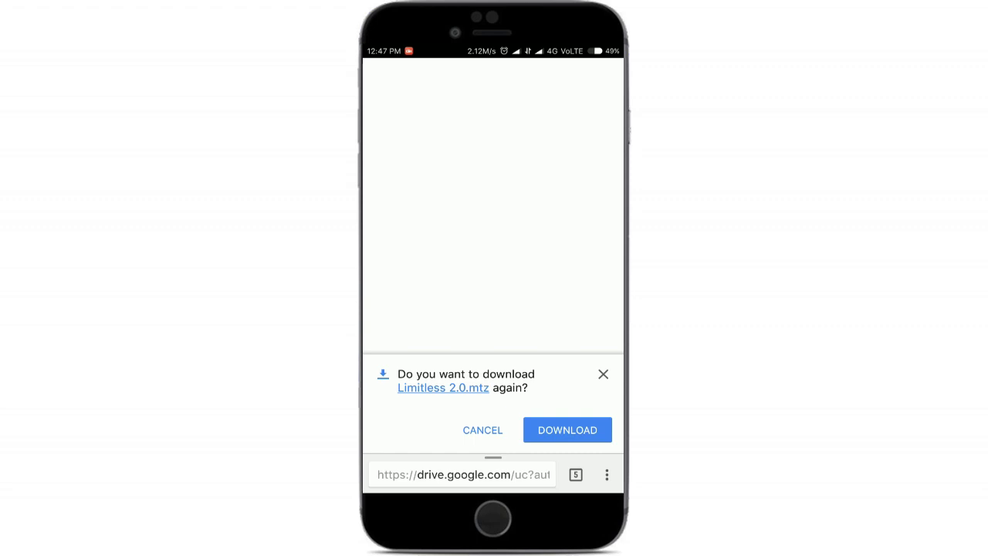
left_click(560, 426)
left_click_drag(494, 50, 494, 309)
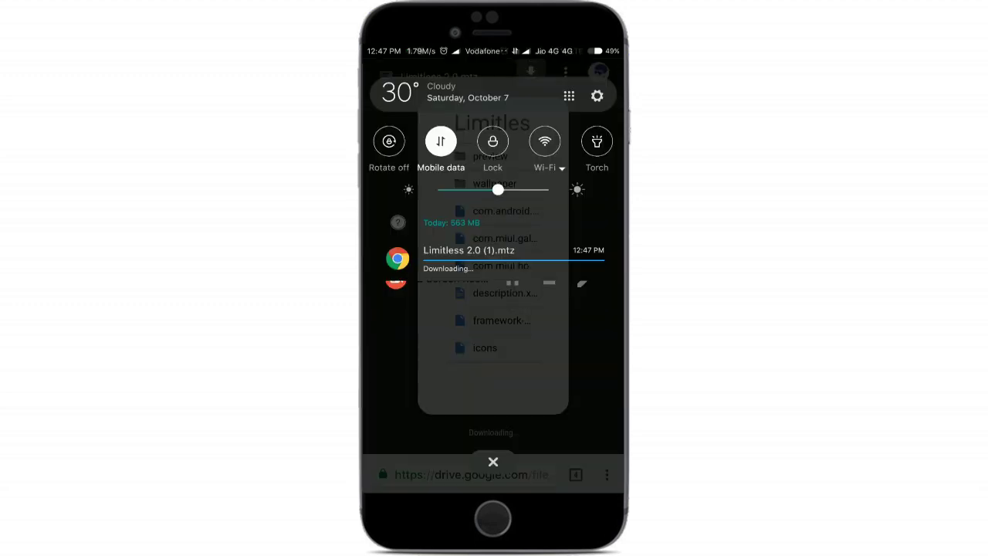
left_click(494, 456)
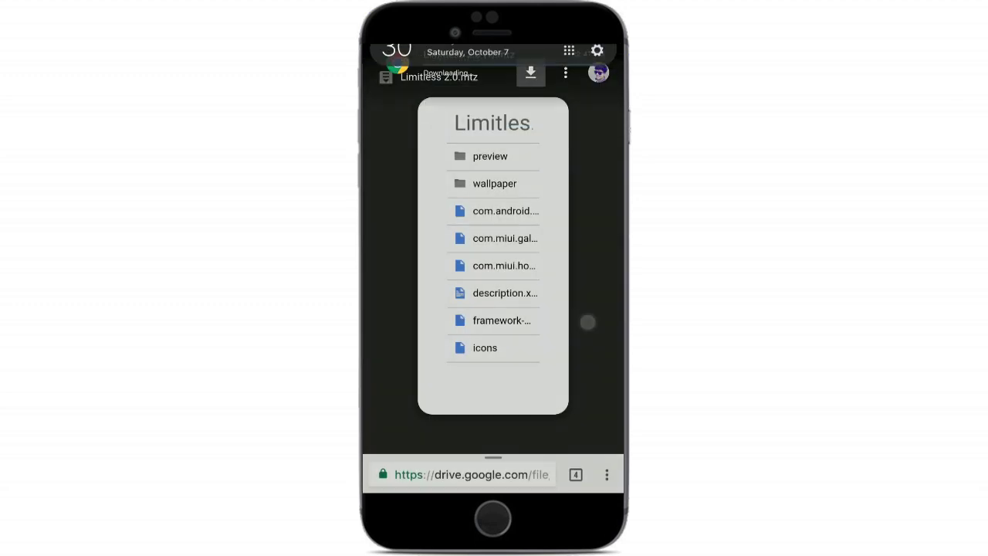
Switch back to the forum theme post tab, then go to the home screen
left_click(574, 474)
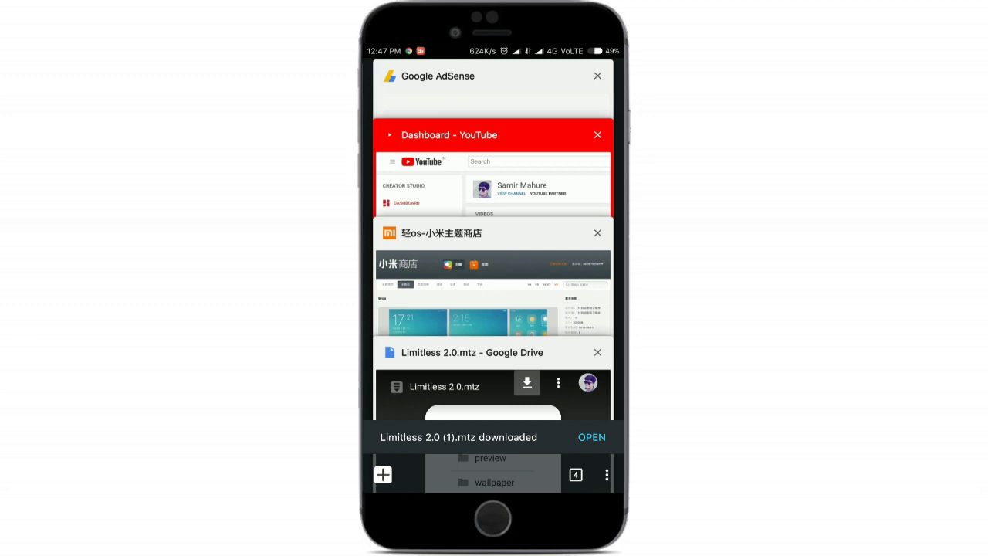
left_click(524, 332)
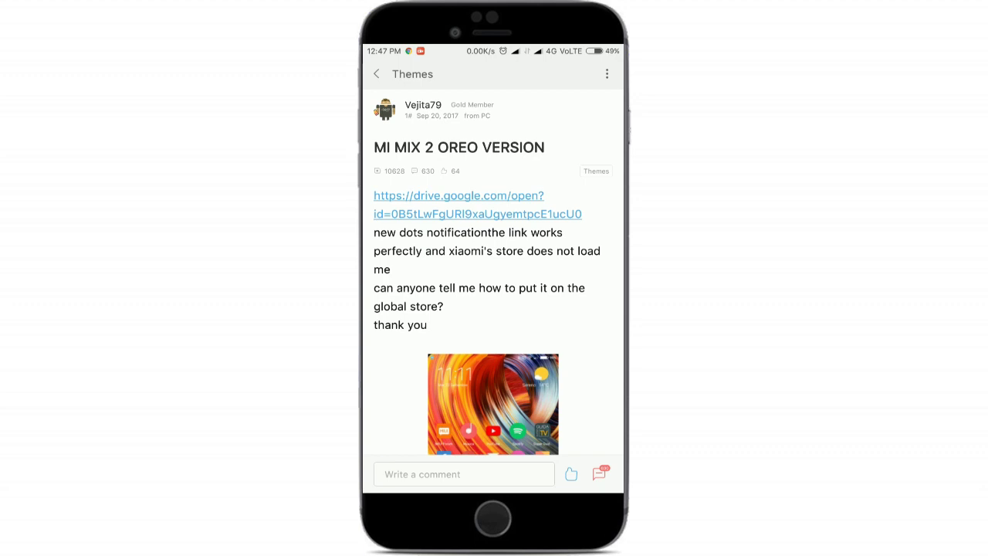
scroll(493, 309, "down", 3)
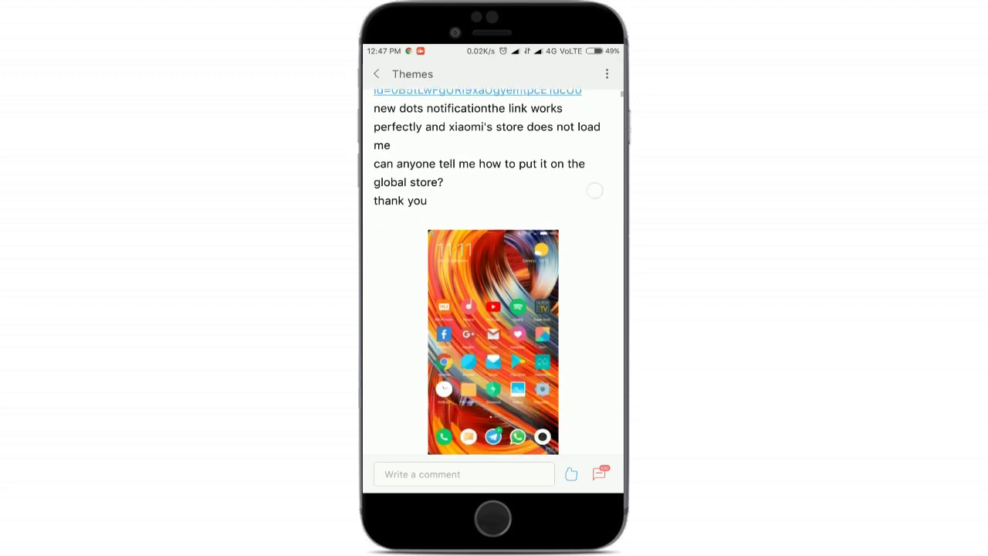
left_click_drag(494, 46, 509, 377)
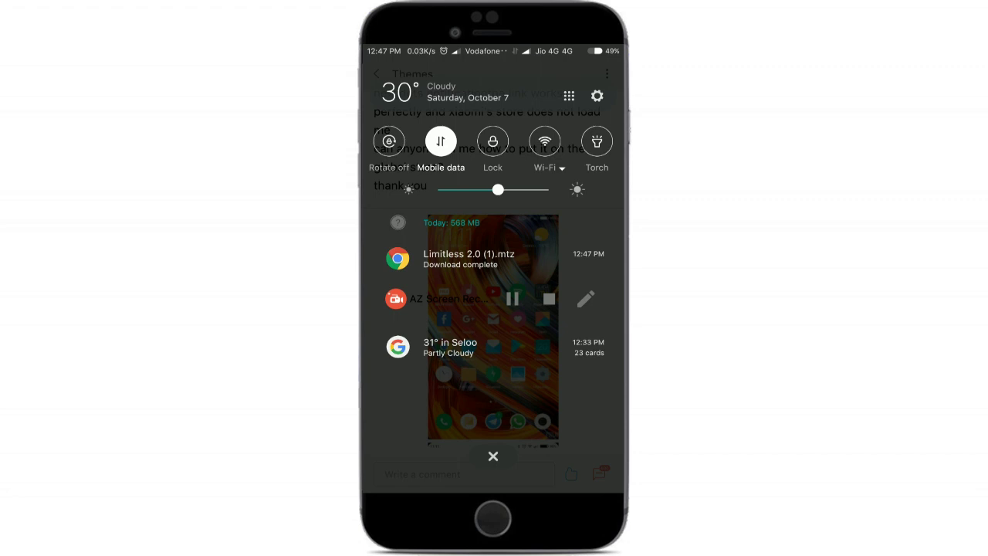
left_click_drag(535, 448, 532, 193)
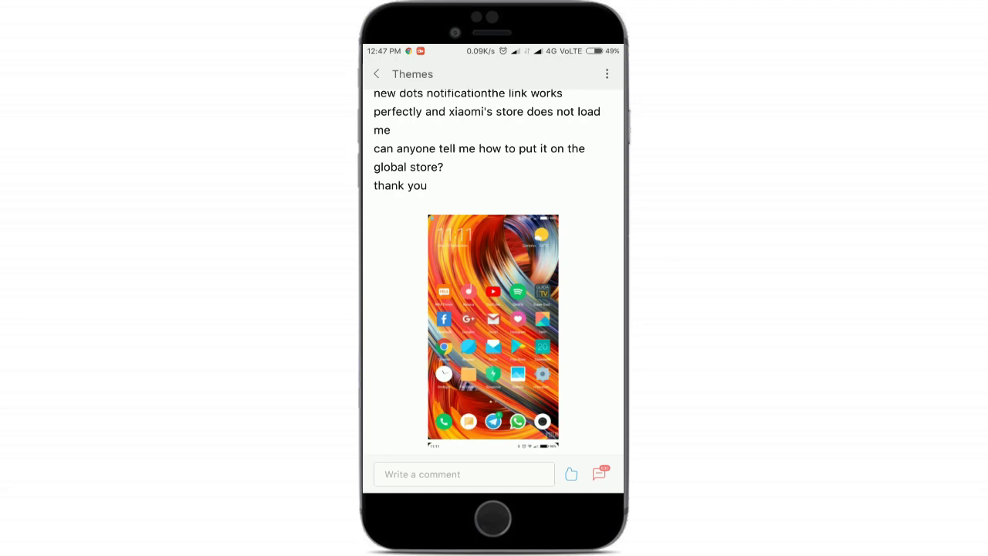
key("Home")
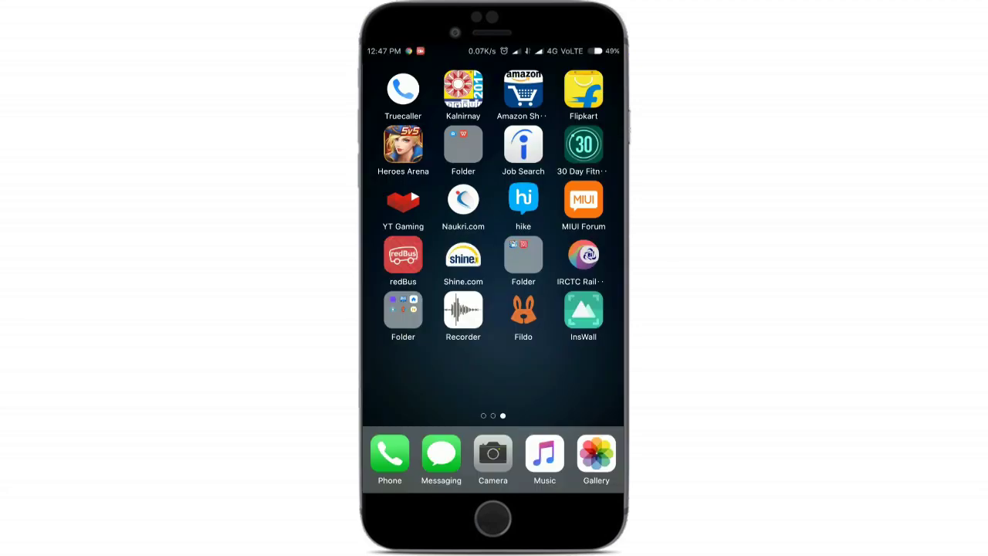
In MIUI Theme Editor, browse to the Download folder and pick Limitless 2.0.mtz
left_click_drag(409, 155, 587, 158)
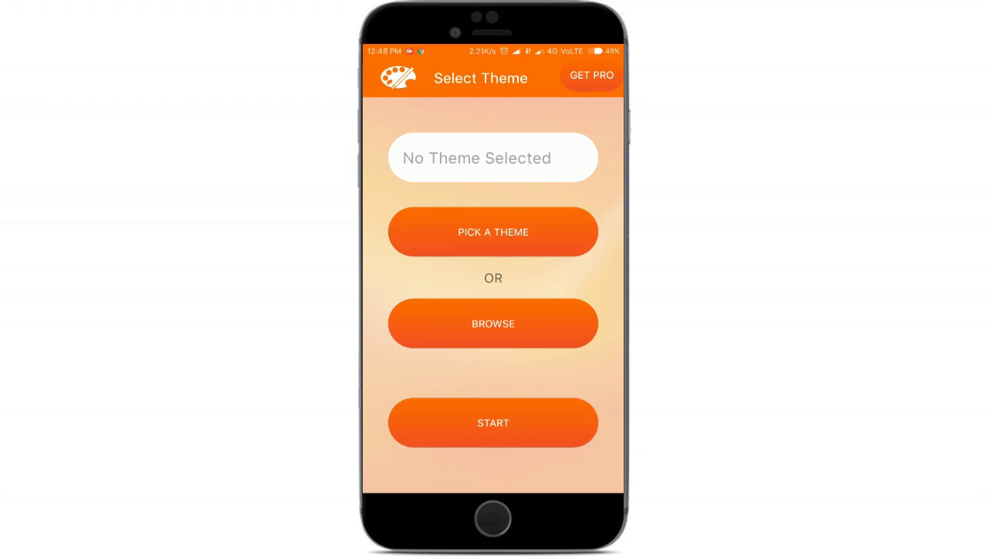
left_click(503, 325)
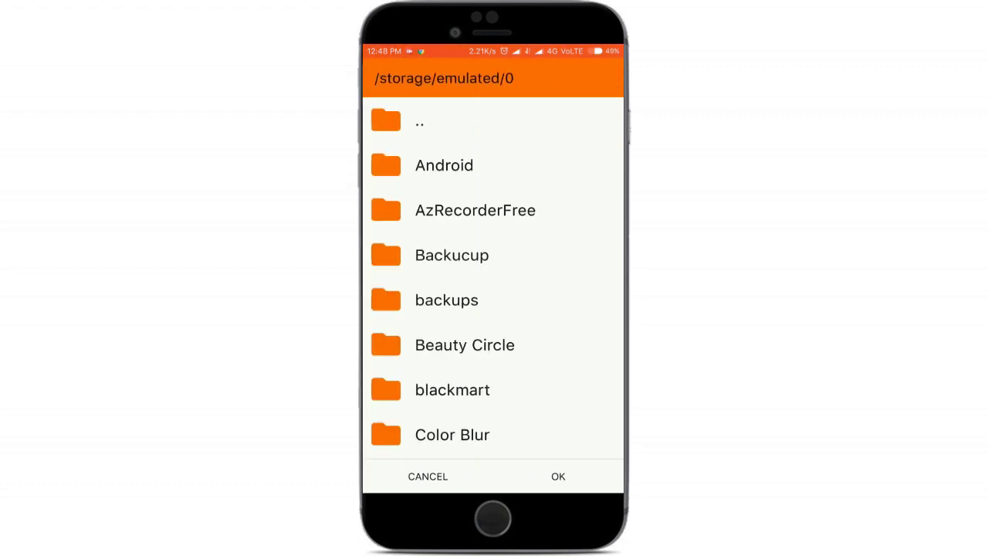
left_click_drag(539, 395, 598, 163)
left_click_drag(609, 301, 613, 139)
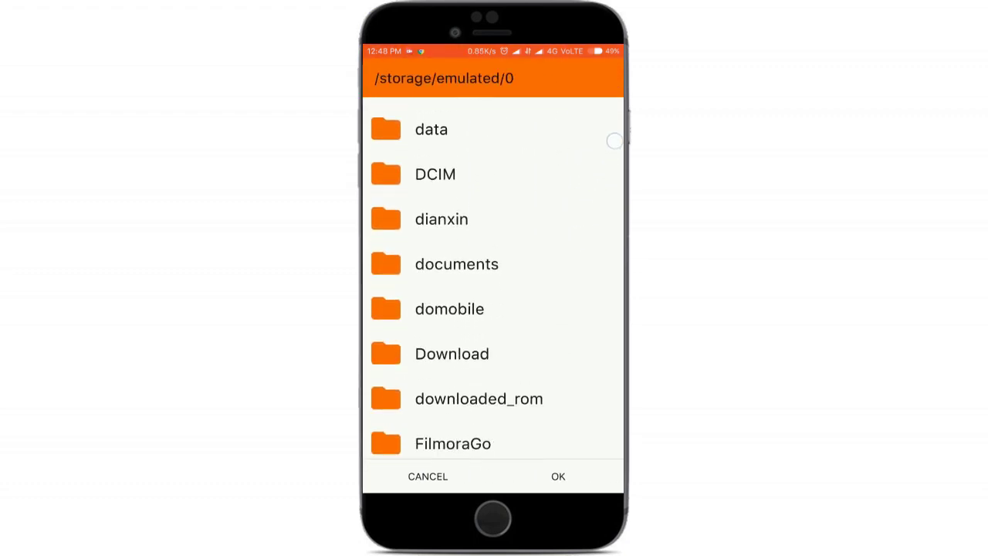
left_click(488, 338)
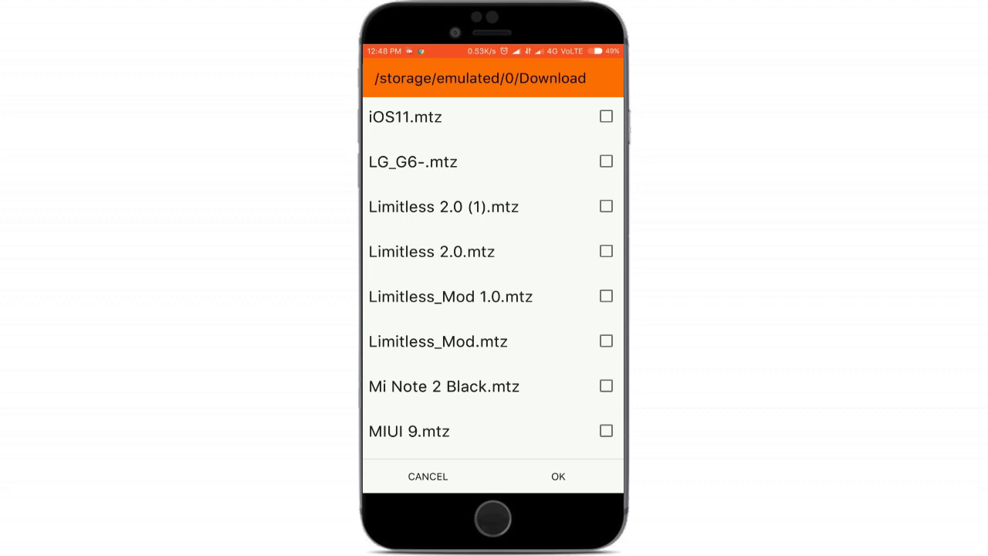
left_click(499, 233)
left_click(558, 477)
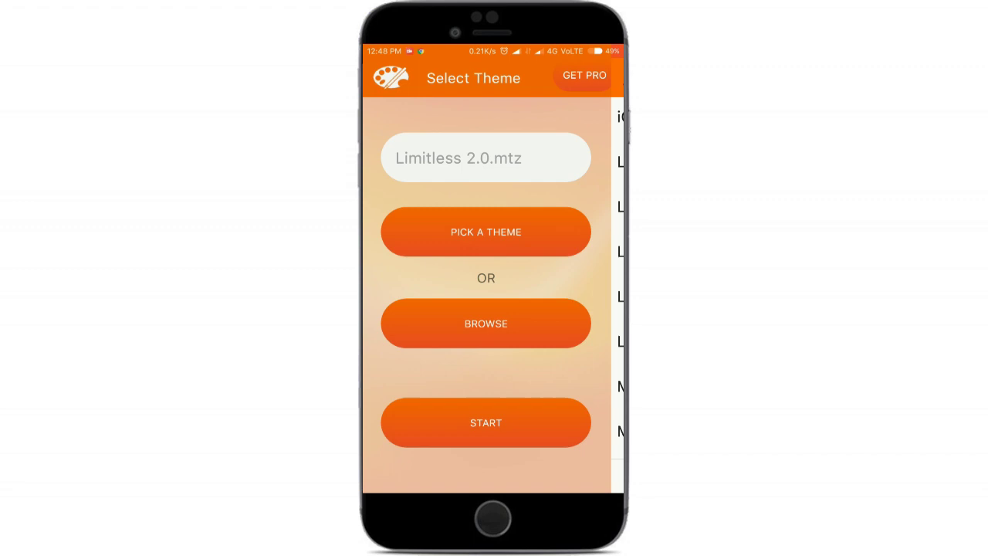
Load the theme, skip editing, and export it as Limitless 2.1
left_click(503, 417)
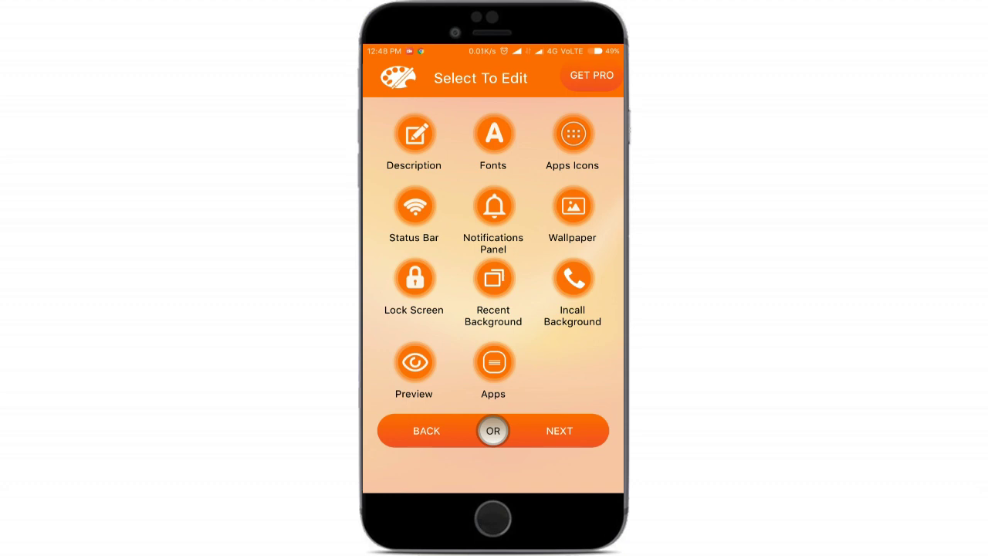
left_click(562, 436)
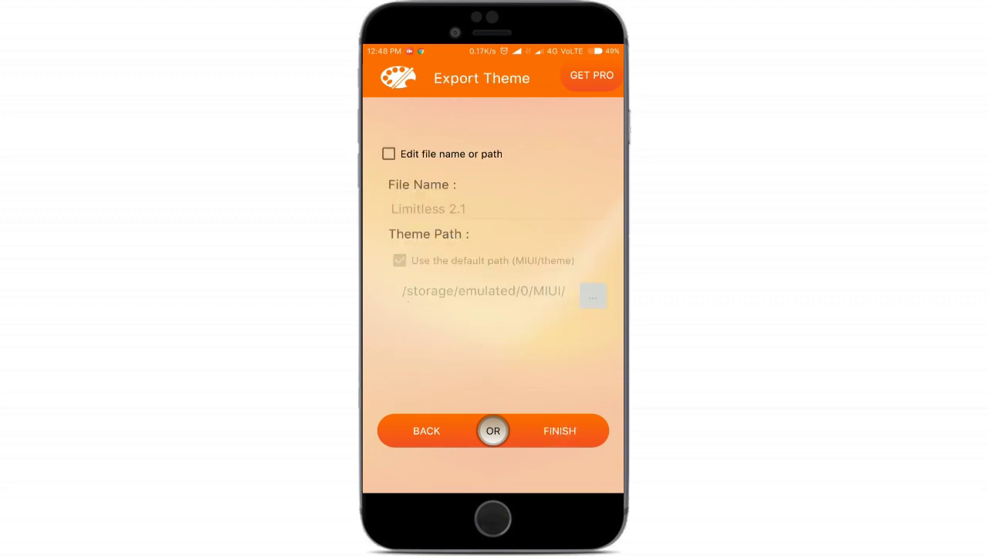
left_click(571, 433)
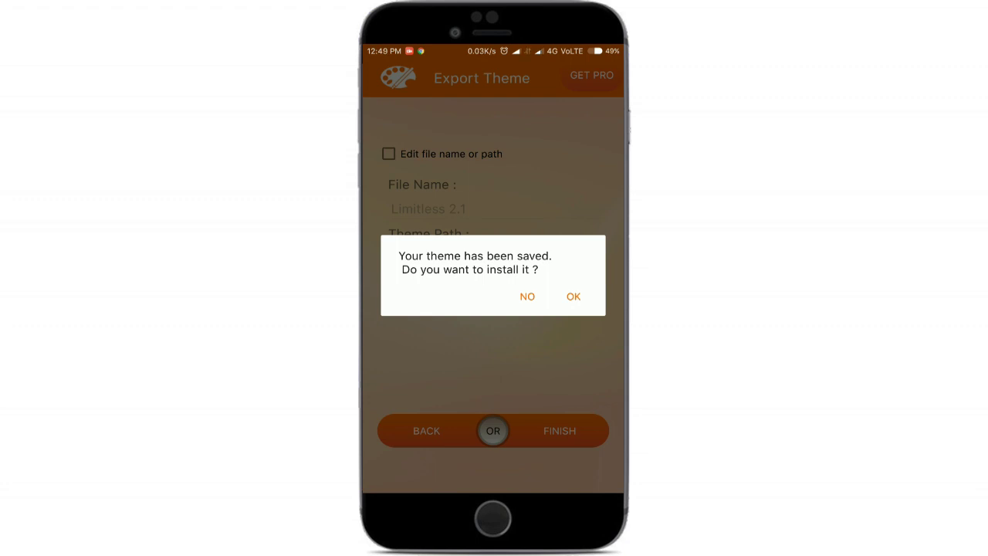
Install Limitless 2.1, then open the Themes app from the home screen
left_click(573, 296)
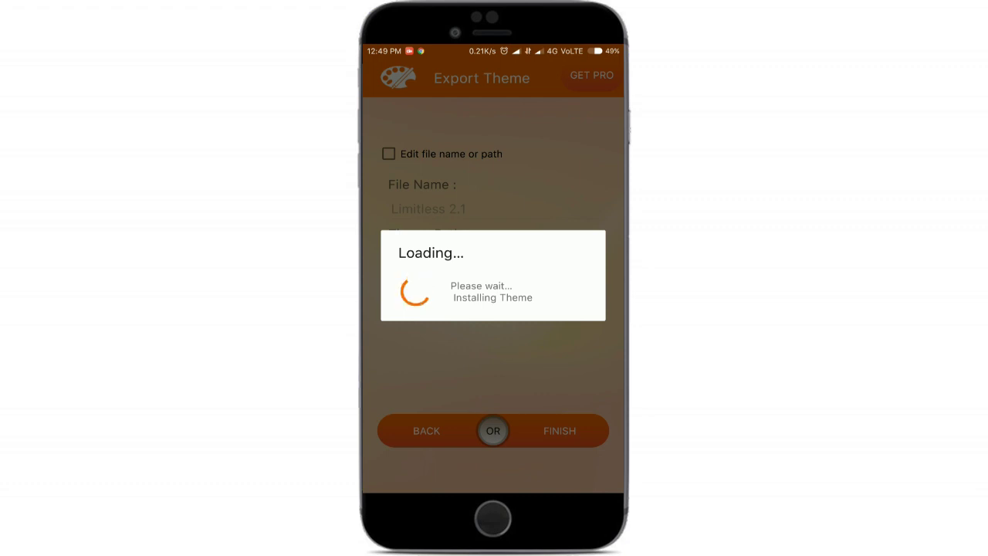
left_click(573, 299)
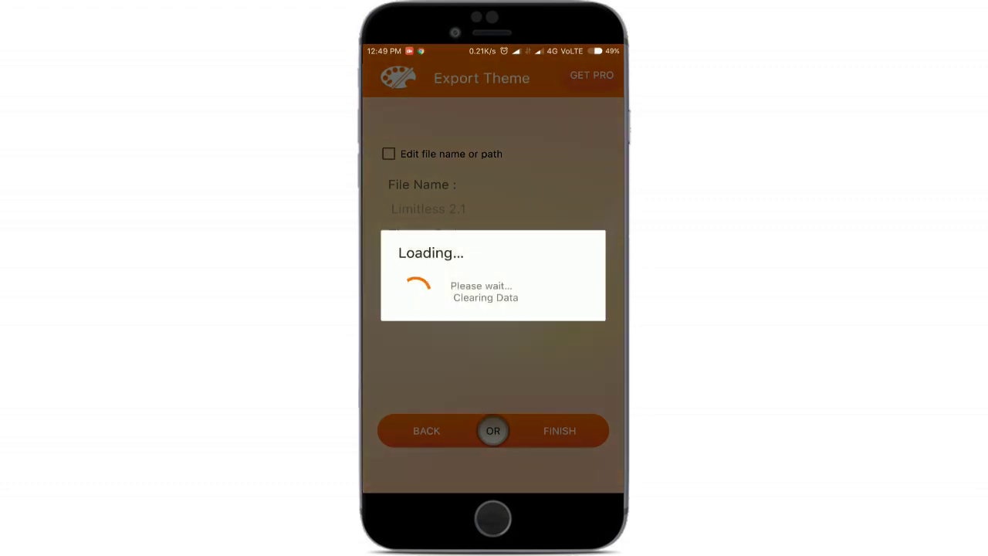
left_click_drag(578, 328, 463, 333)
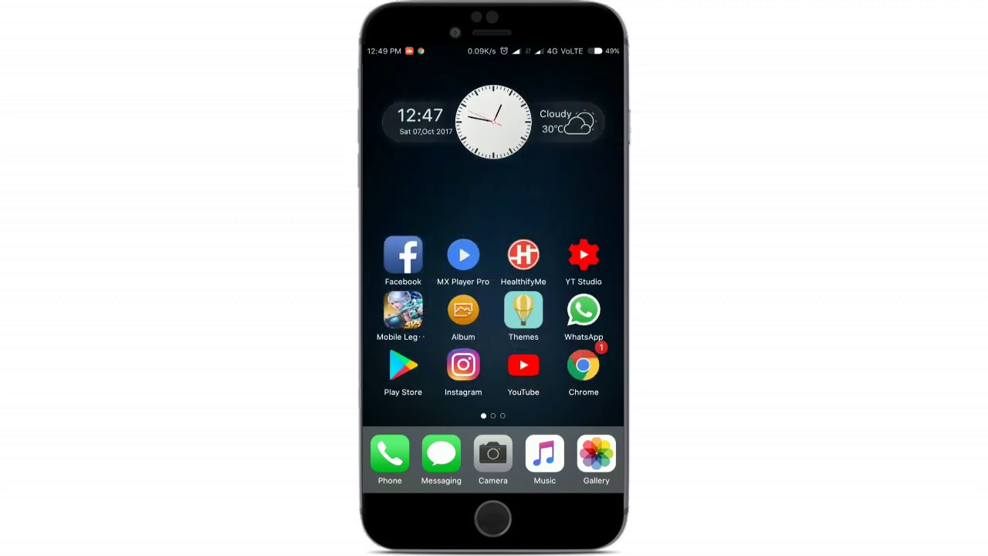
left_click(523, 310)
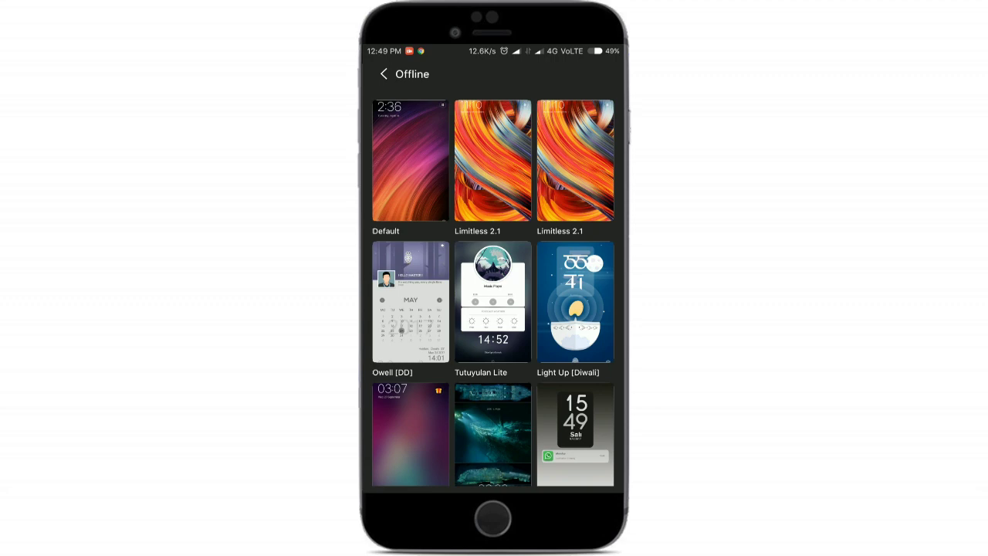
Preview Limitless 2.1's screenshots, apply it, and decline the font reboot
left_click(511, 204)
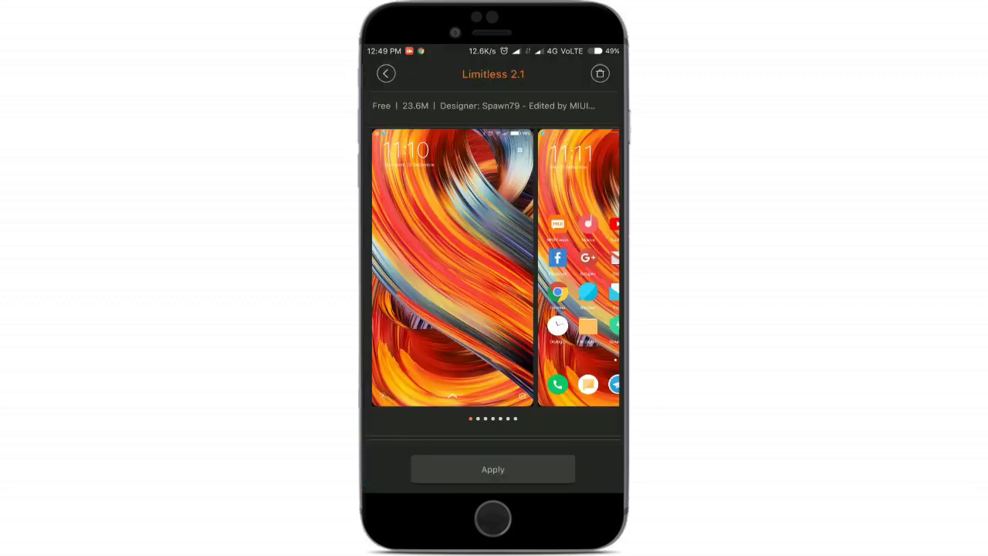
left_click_drag(571, 268, 401, 268)
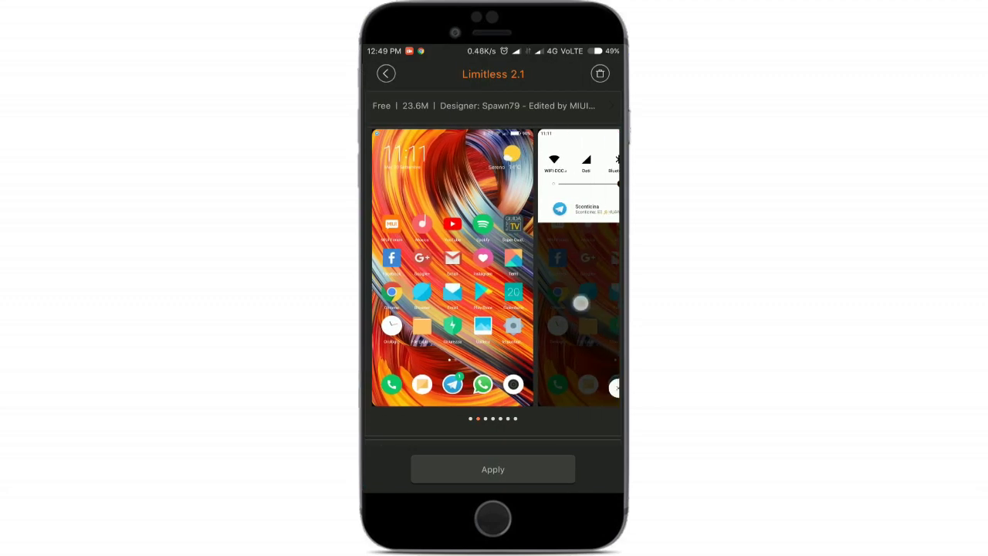
left_click_drag(513, 308, 426, 309)
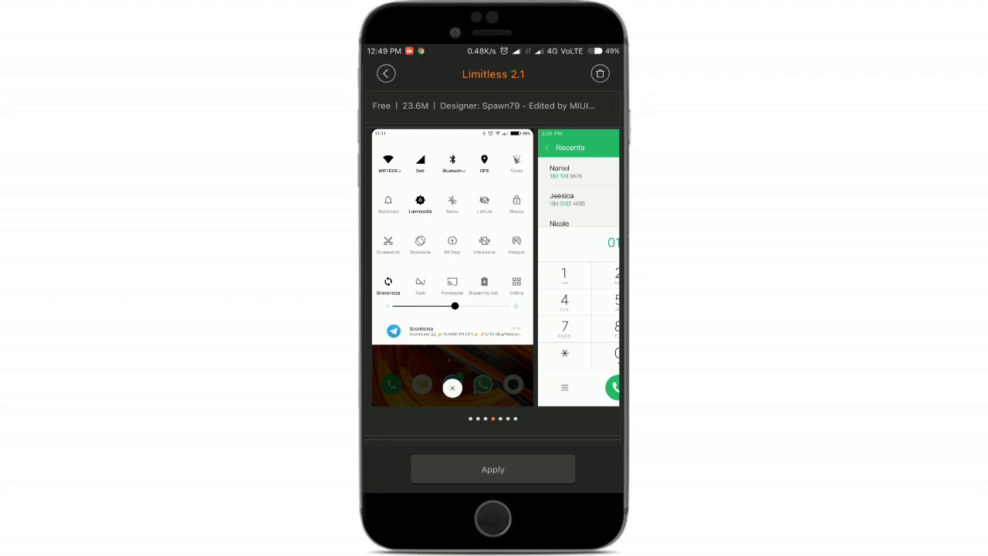
left_click(534, 467)
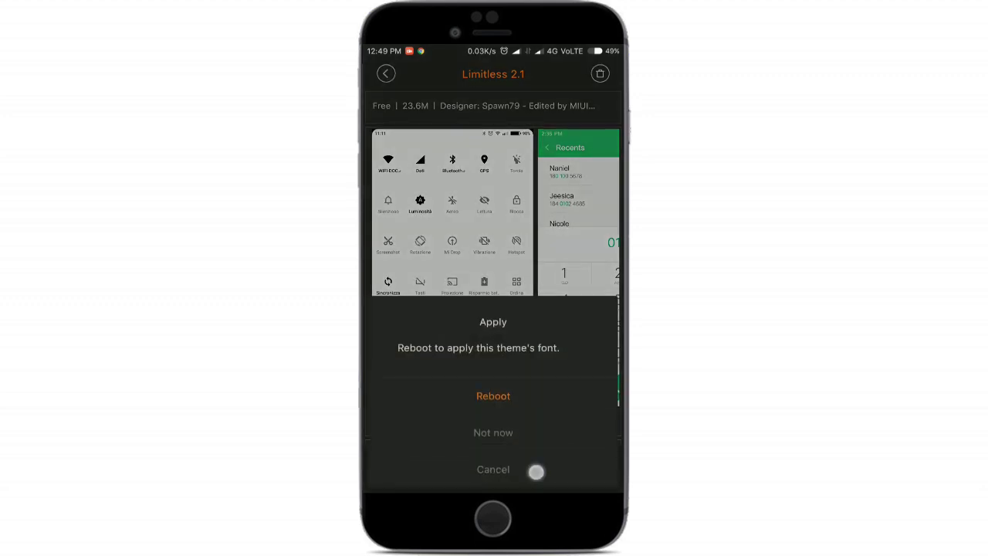
left_click(536, 470)
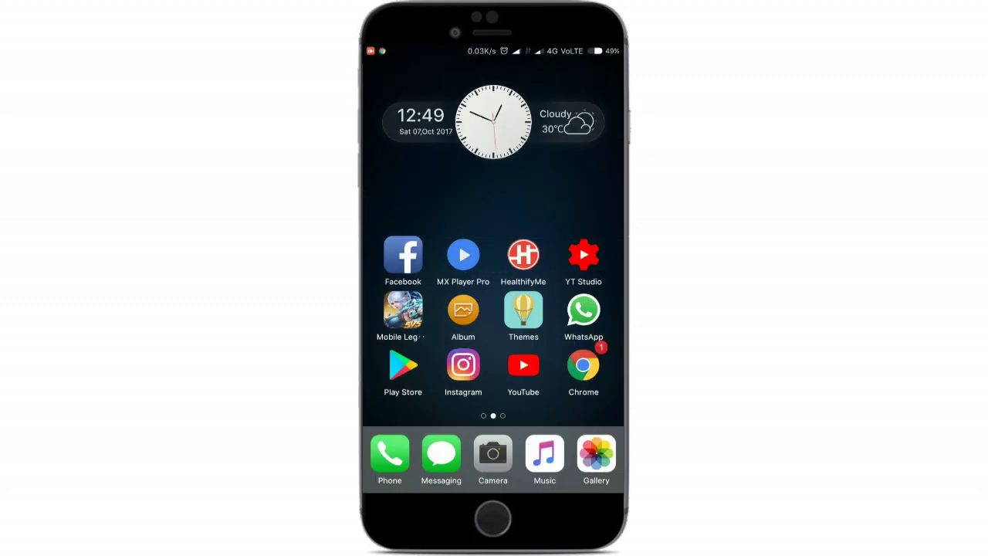